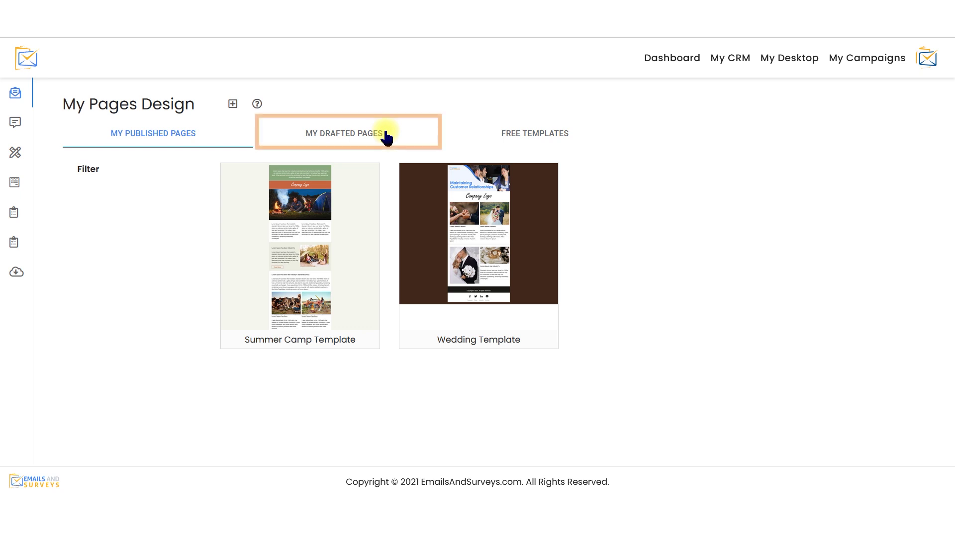
- Look through the drafted pages and the free templates in My Pages Design
click(392, 137)
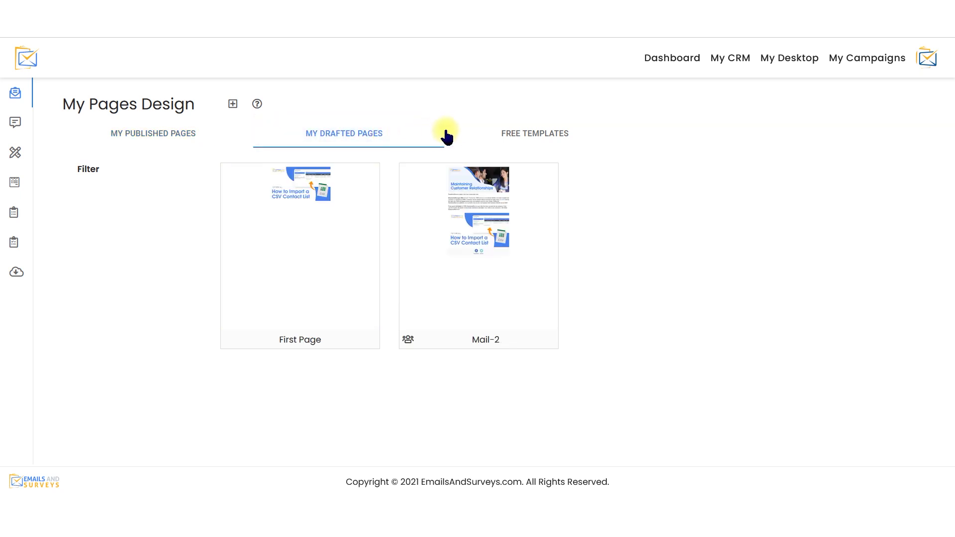
click(595, 136)
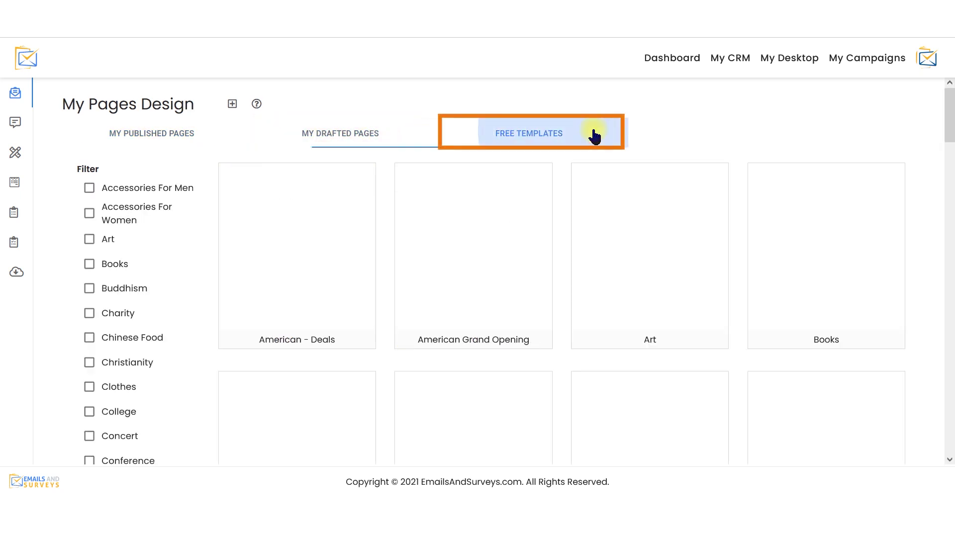
middle_click(929, 172)
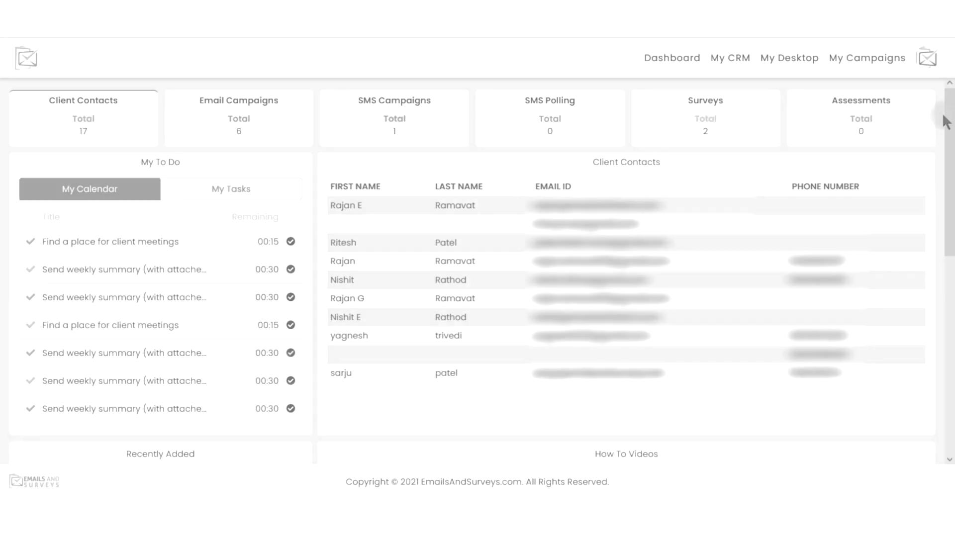
- Add a new page in My Pages Design as Dynamic Personalized Content From Groups, associated with the My Customers contact list
click(804, 63)
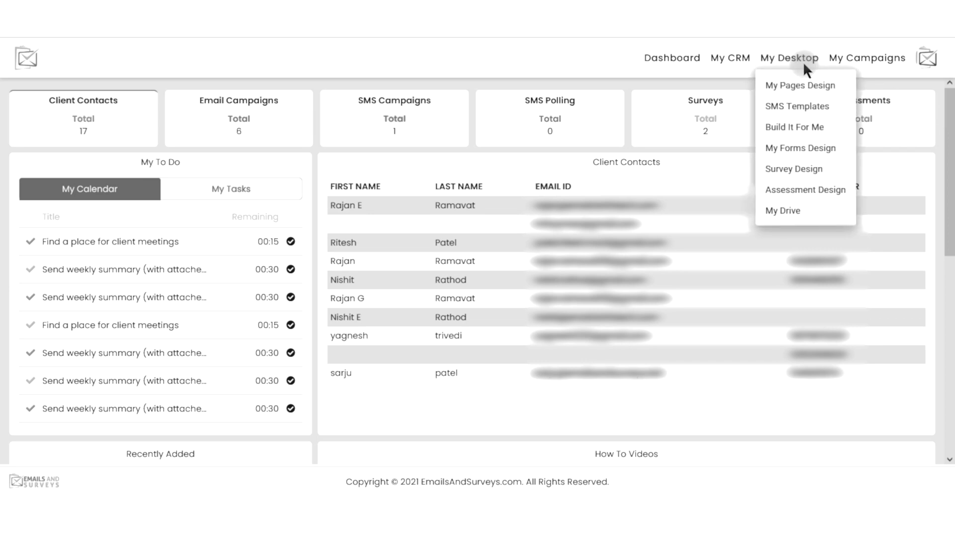
click(834, 128)
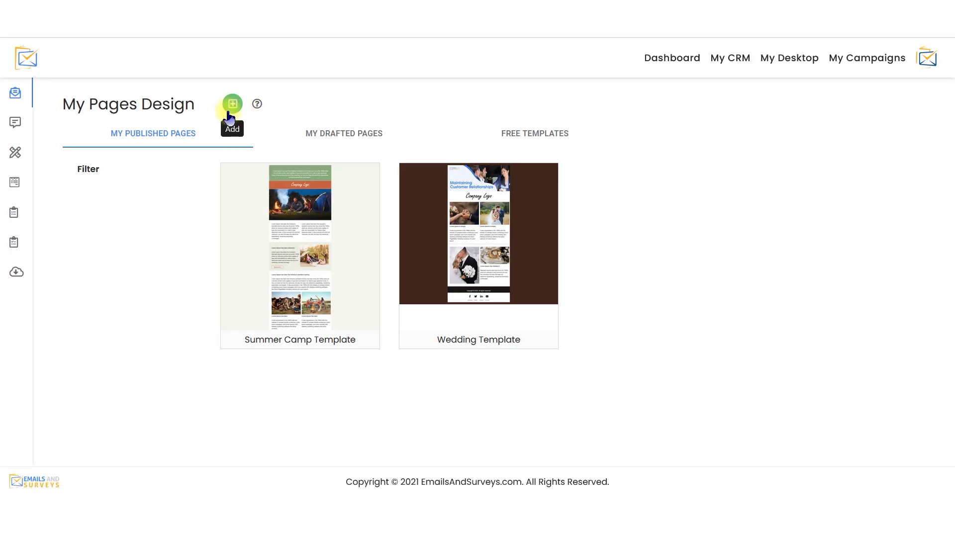
click(232, 104)
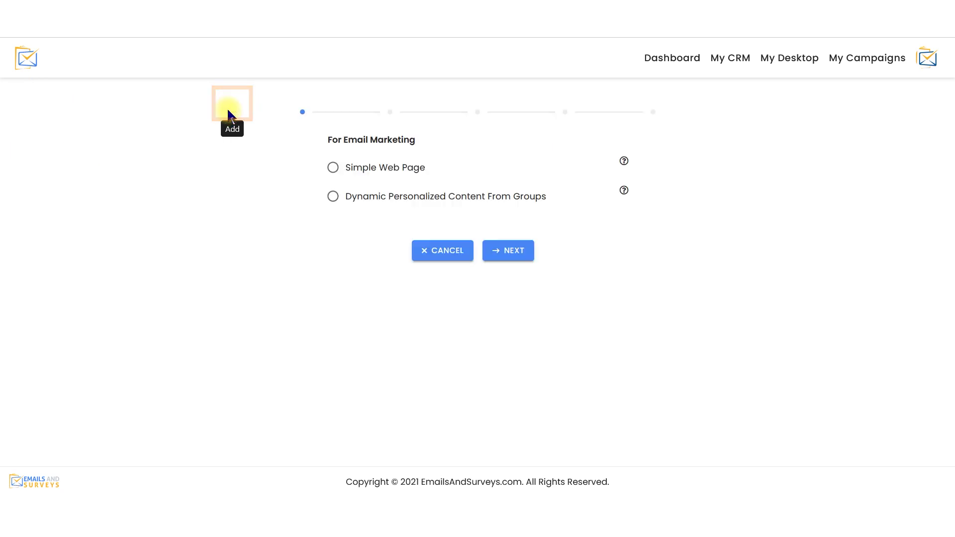
click(332, 199)
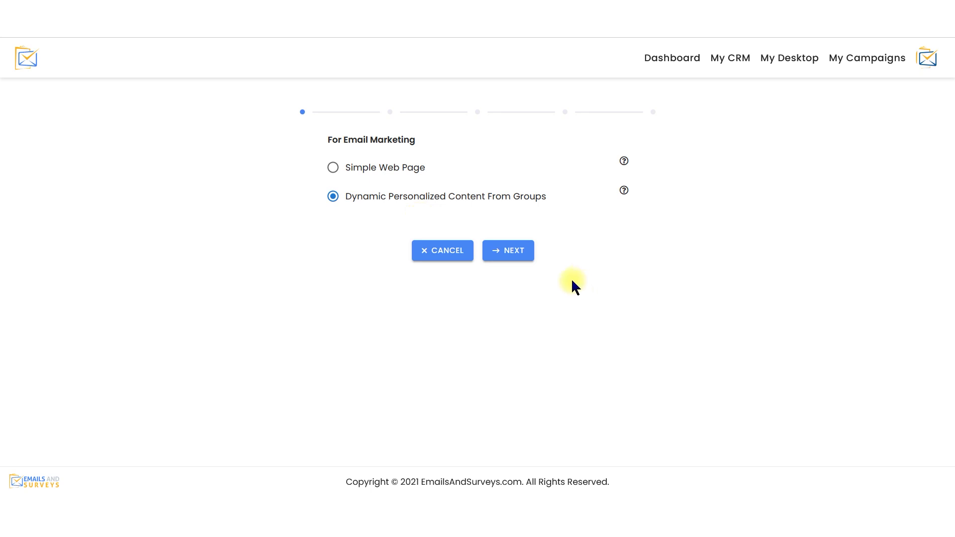
click(520, 257)
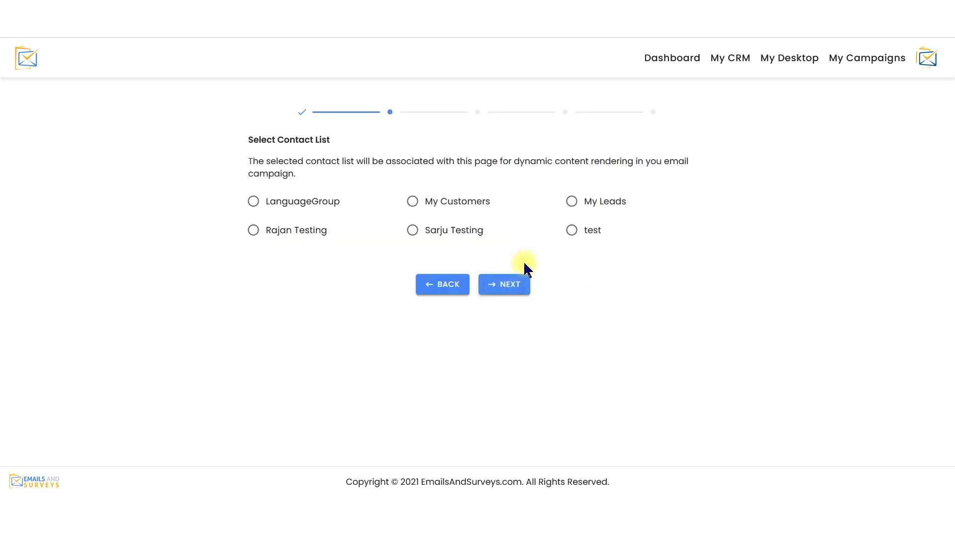
click(484, 209)
click(518, 282)
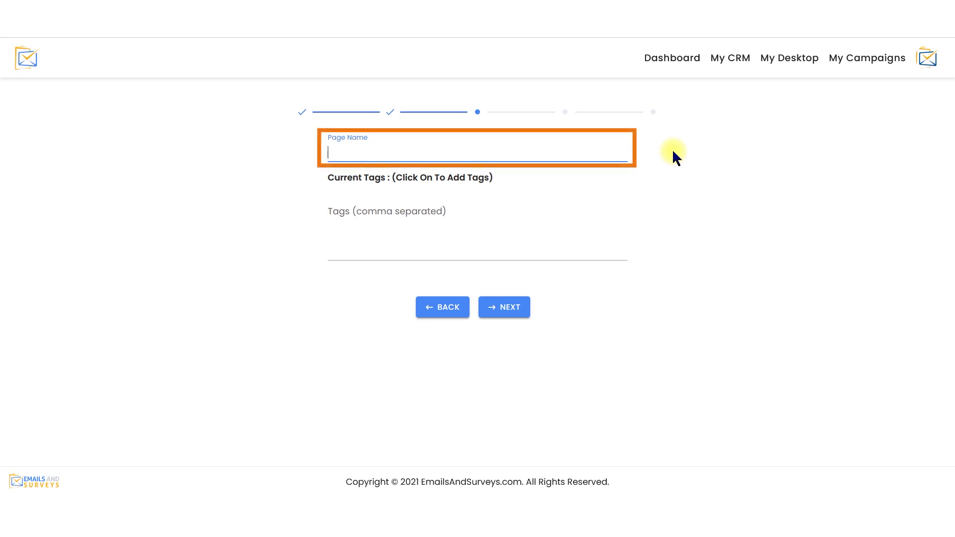
- Name the page "Welcome Email" and give it the tag "Customer"
text(Welcome Email)
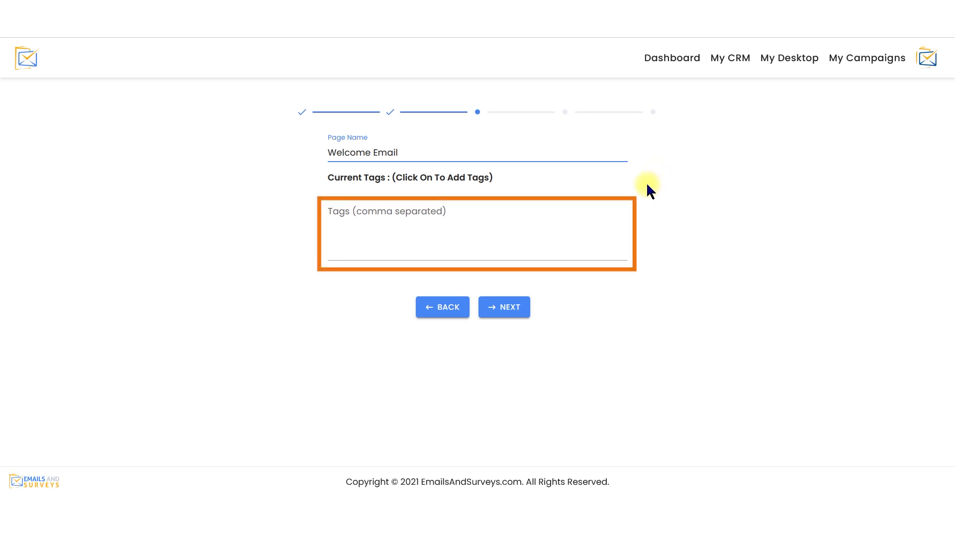
click(572, 244)
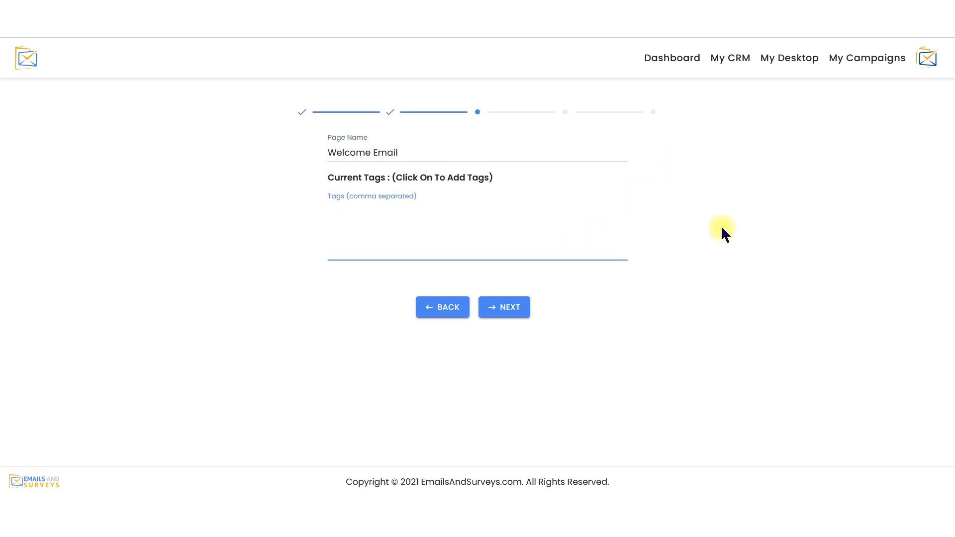
text(Customer)
click(515, 308)
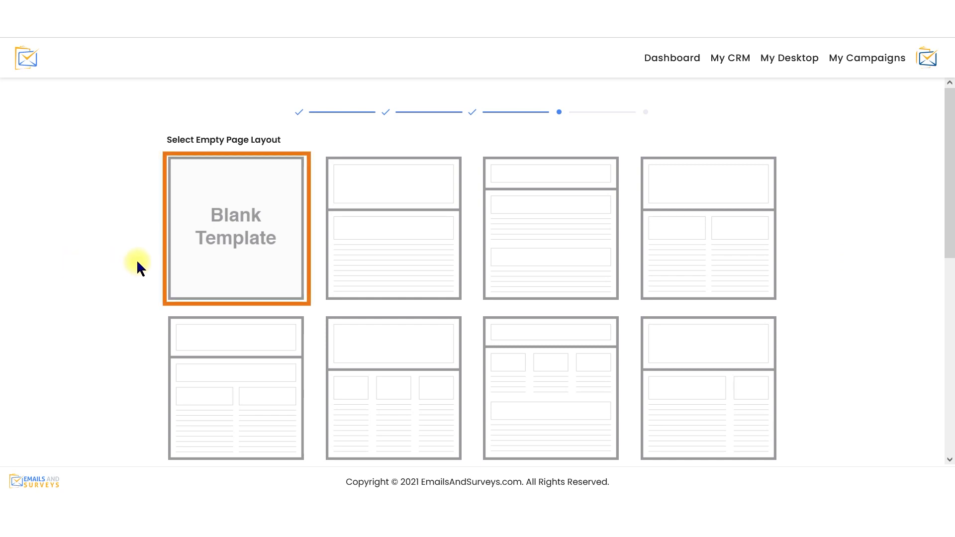
- Choose the Blank Template layout for the new page and continue to the page editor
click(180, 265)
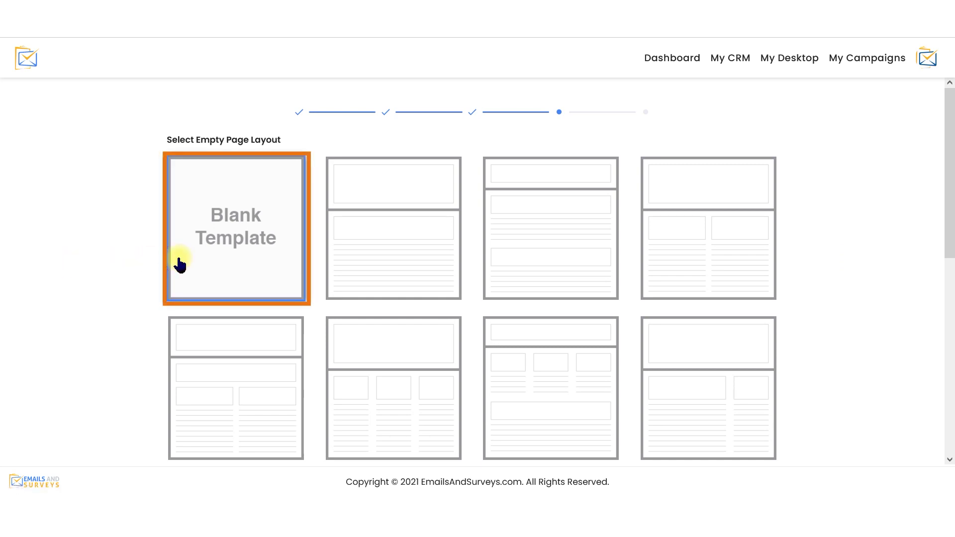
scroll(136, 248, down, 8)
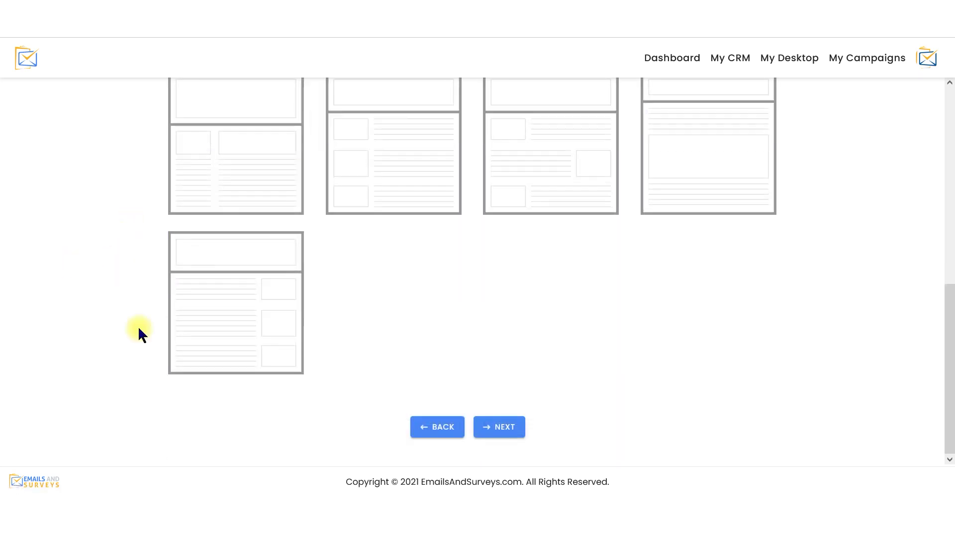
click(516, 433)
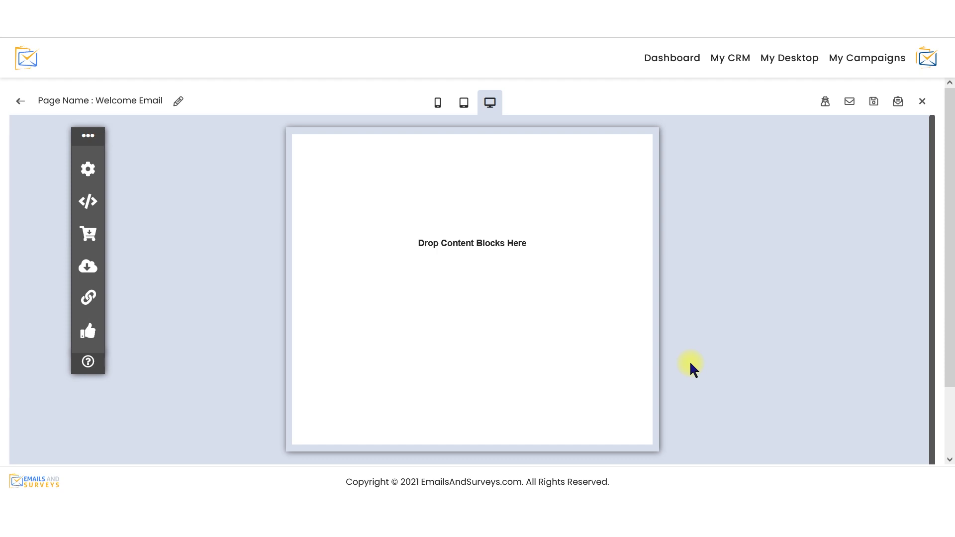
- Use the Soccer_1.jpg image from the EAS Drive as the canvas background
click(89, 170)
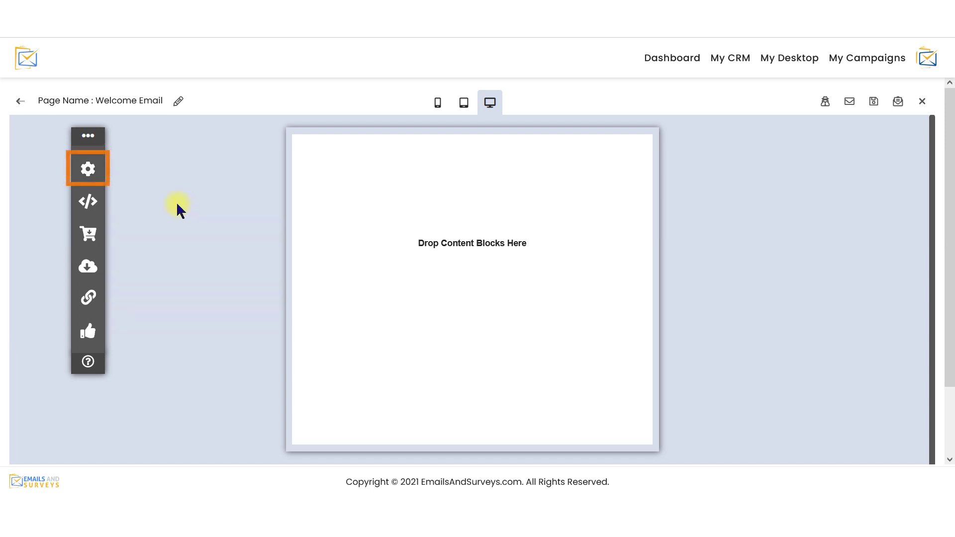
click(90, 168)
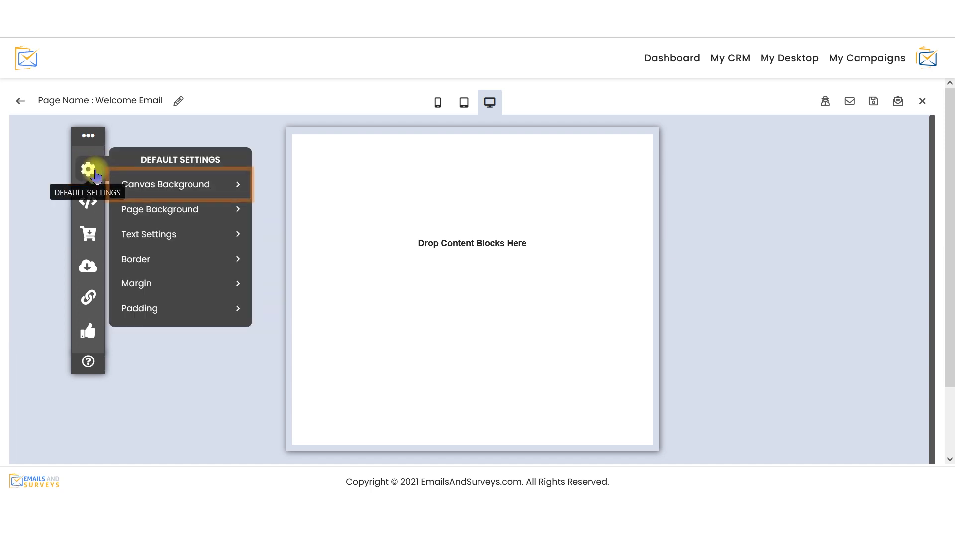
click(151, 188)
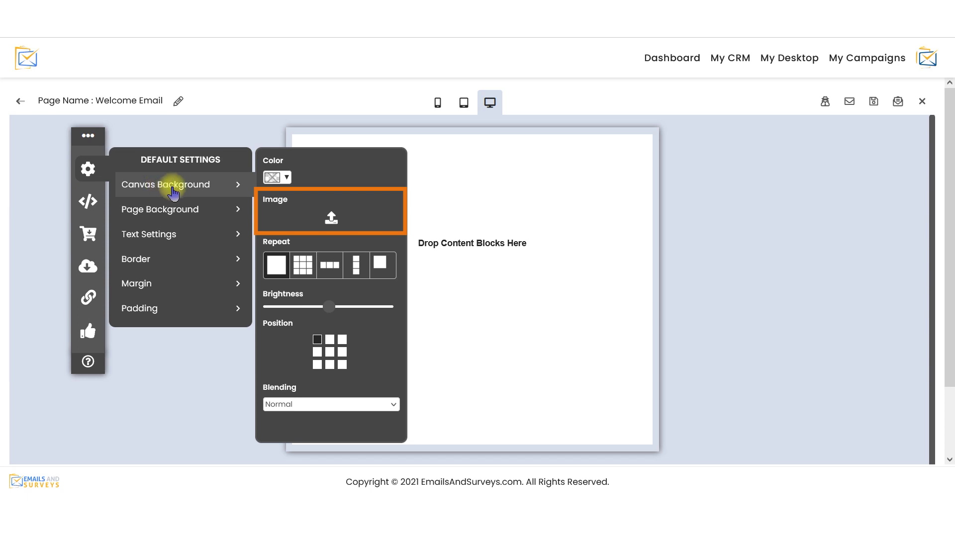
click(340, 225)
click(515, 204)
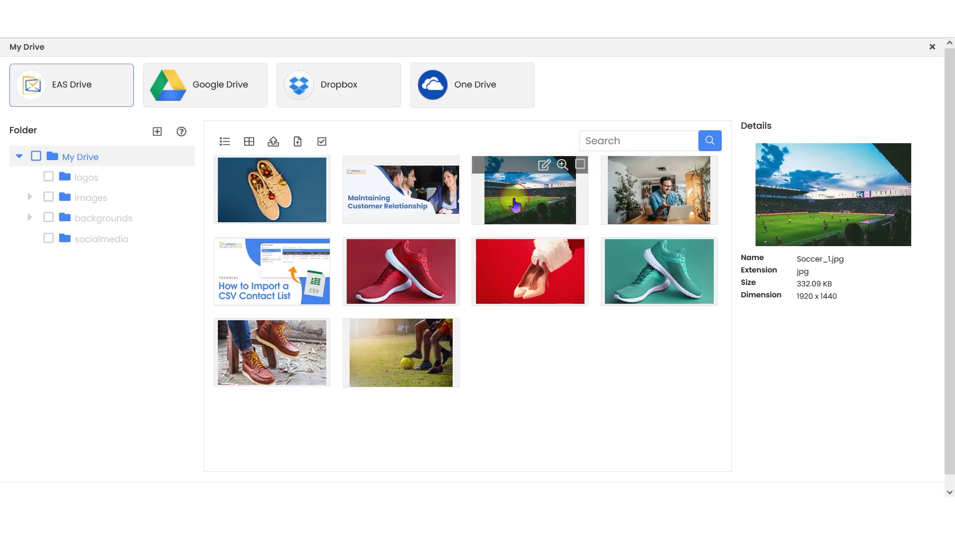
- Set the canvas background image to repeat horizontally, and adjust its brightness and blending mode
click(89, 168)
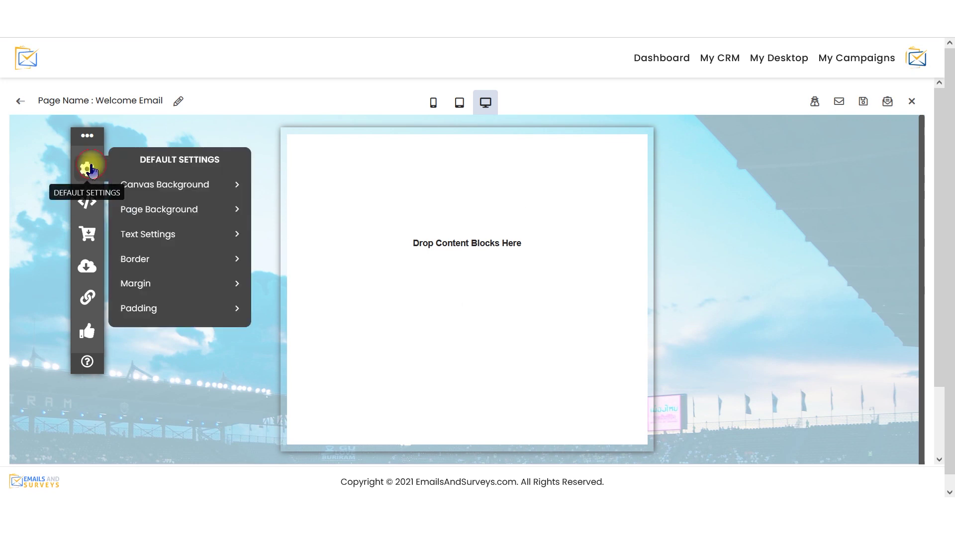
click(155, 184)
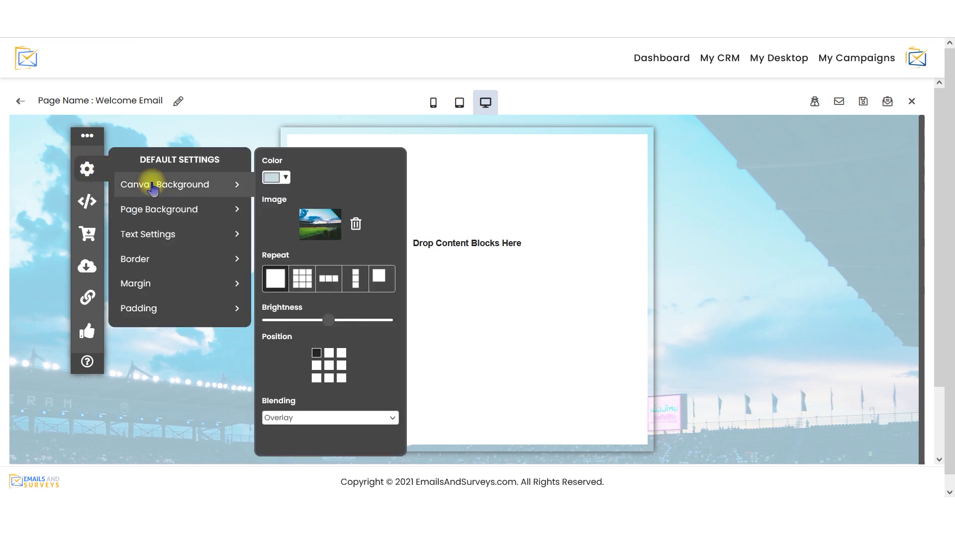
click(302, 287)
click(328, 278)
drag(328, 320, 305, 304)
click(312, 418)
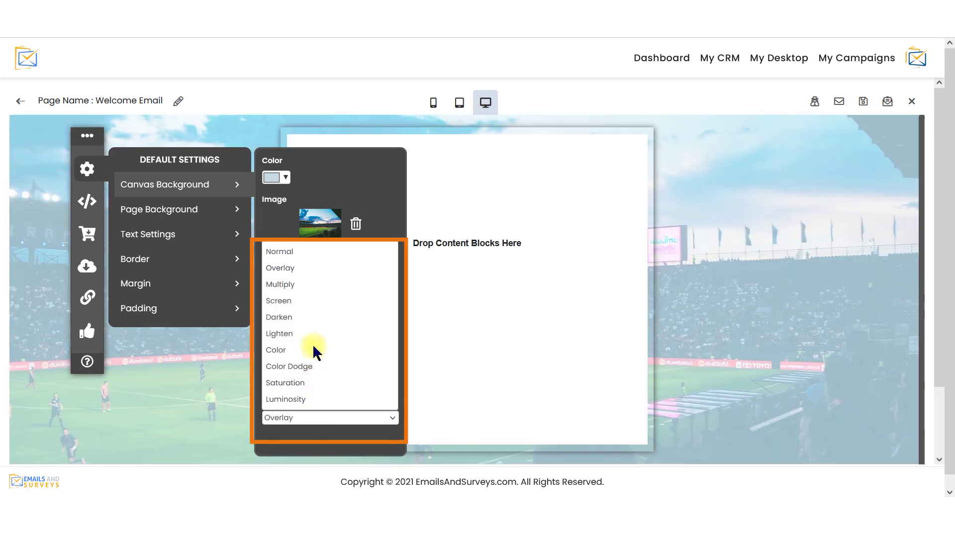
click(315, 294)
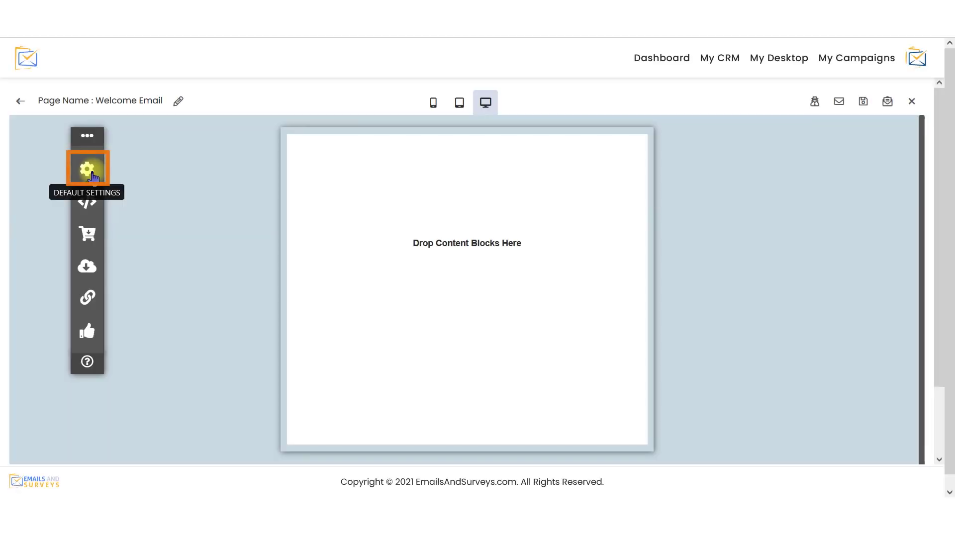
- Set the canvas background color to #4ac20a in the default settings
click(93, 175)
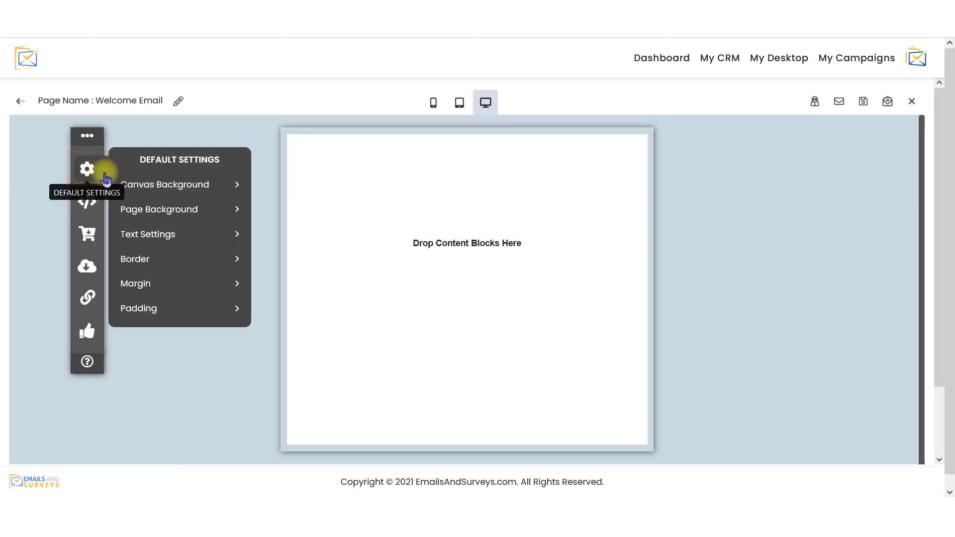
click(172, 192)
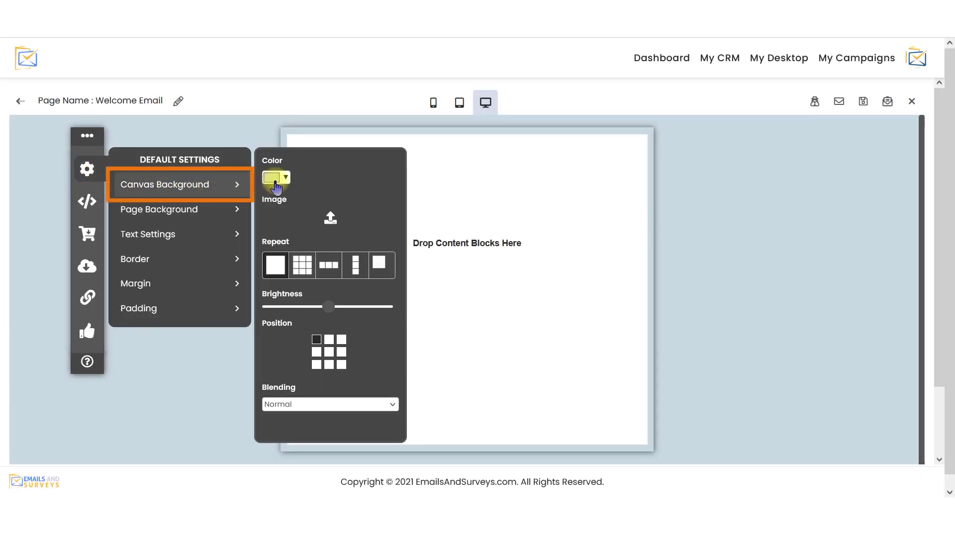
click(277, 184)
click(470, 318)
drag(470, 318, 425, 315)
text(#4ac20a)
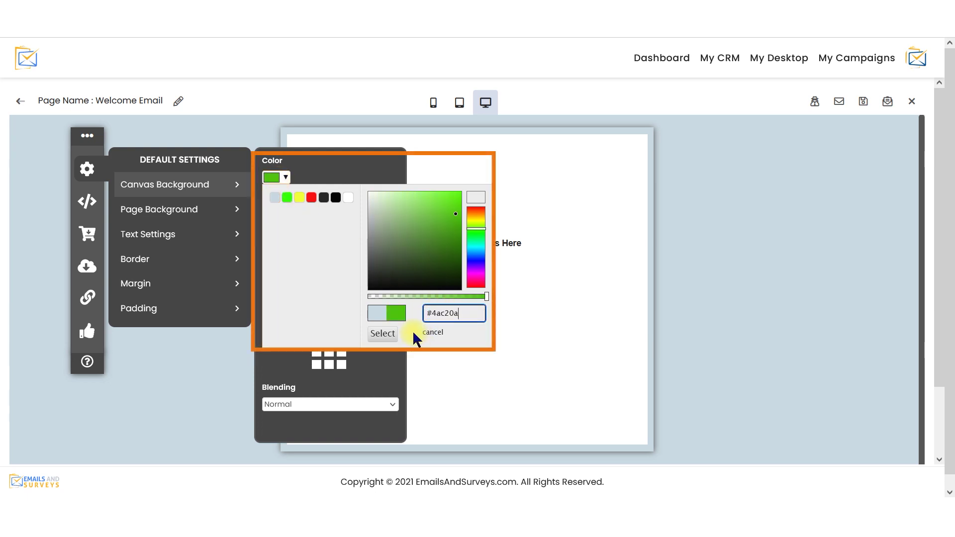
click(391, 334)
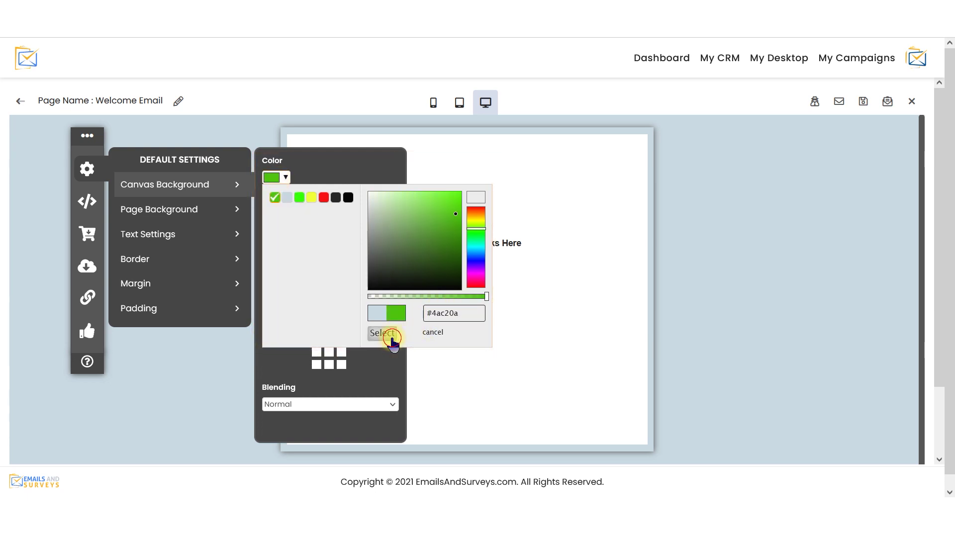
click(286, 178)
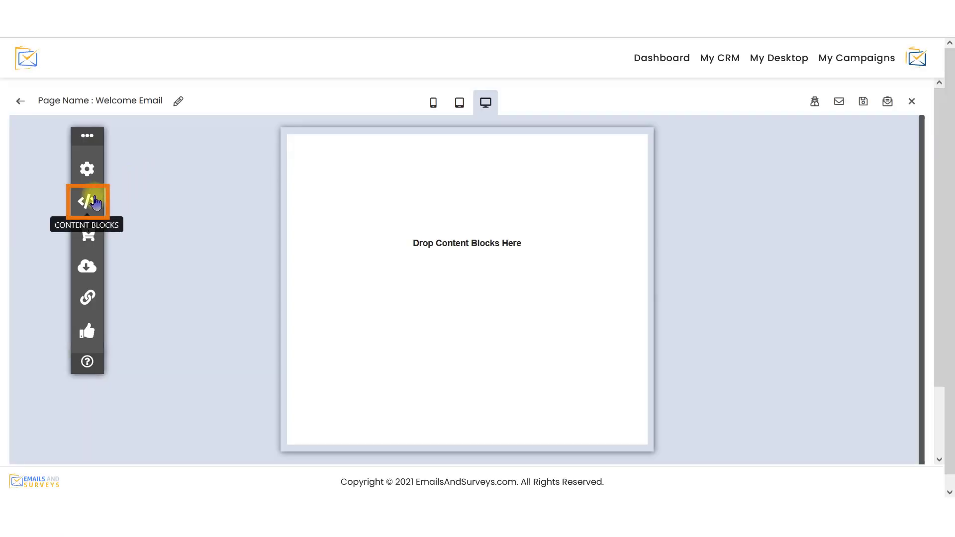
- Examine the available content blocks and the editor's shopping cart, cloud drive, link and social media tools
click(94, 202)
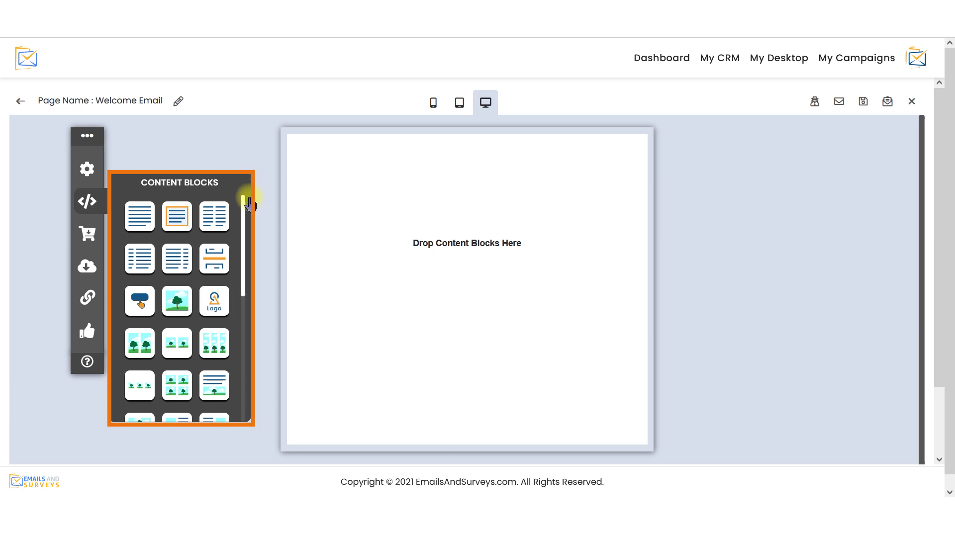
drag(245, 212, 259, 335)
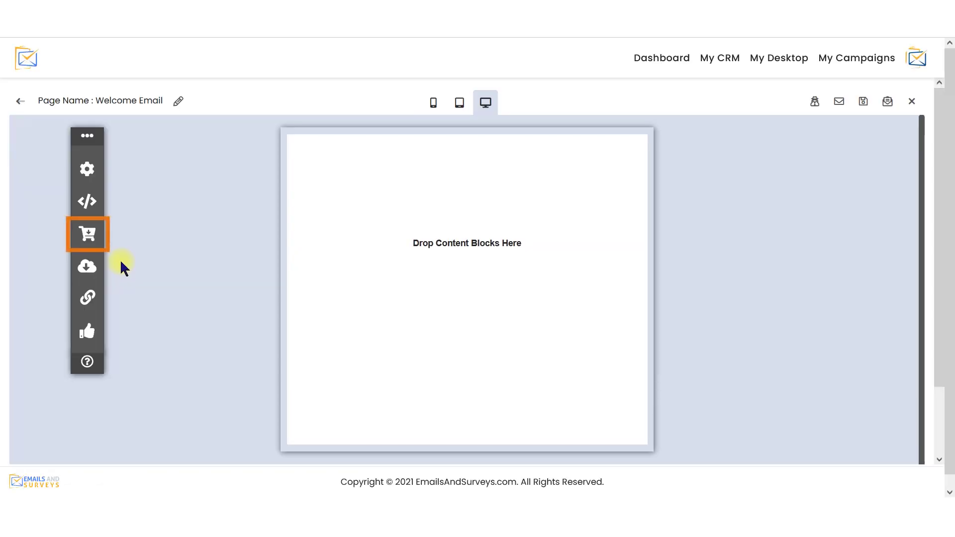
click(88, 234)
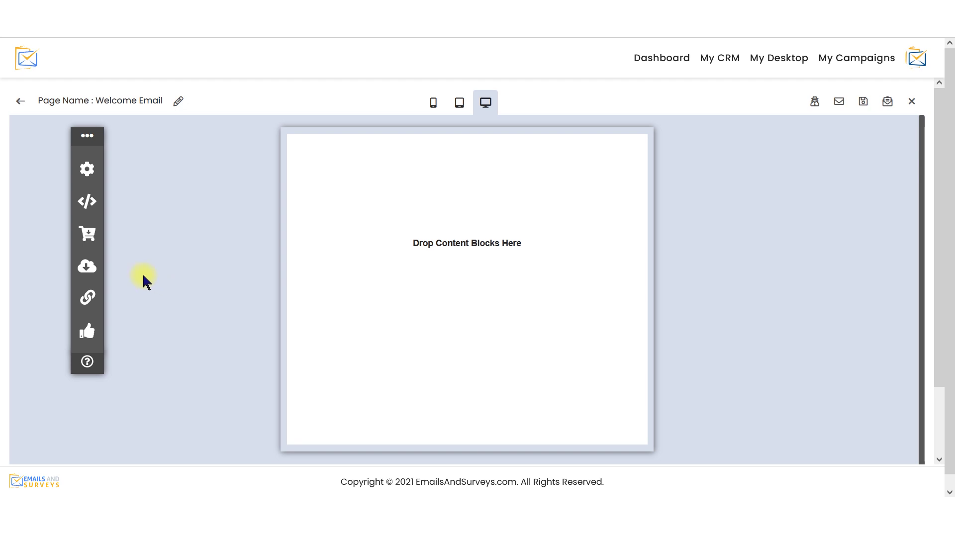
click(95, 272)
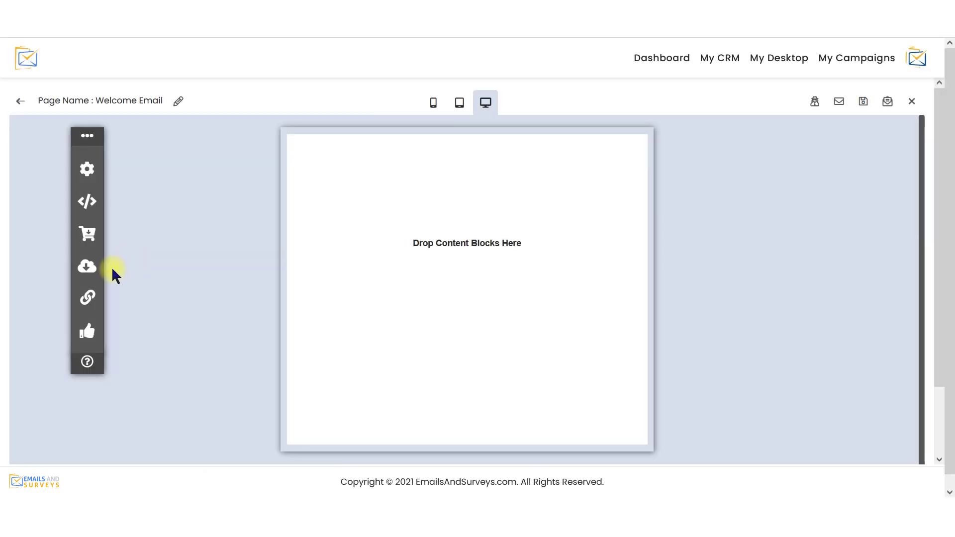
click(94, 294)
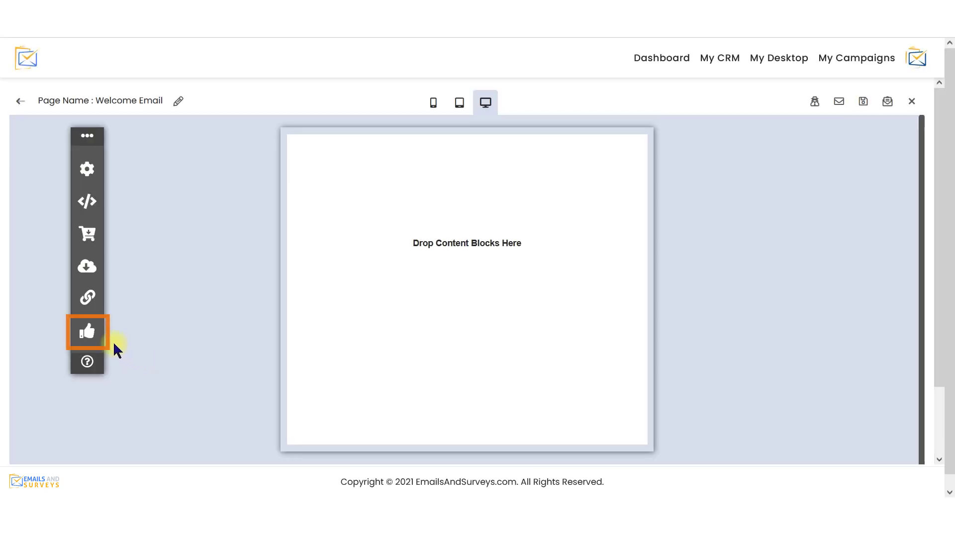
click(96, 338)
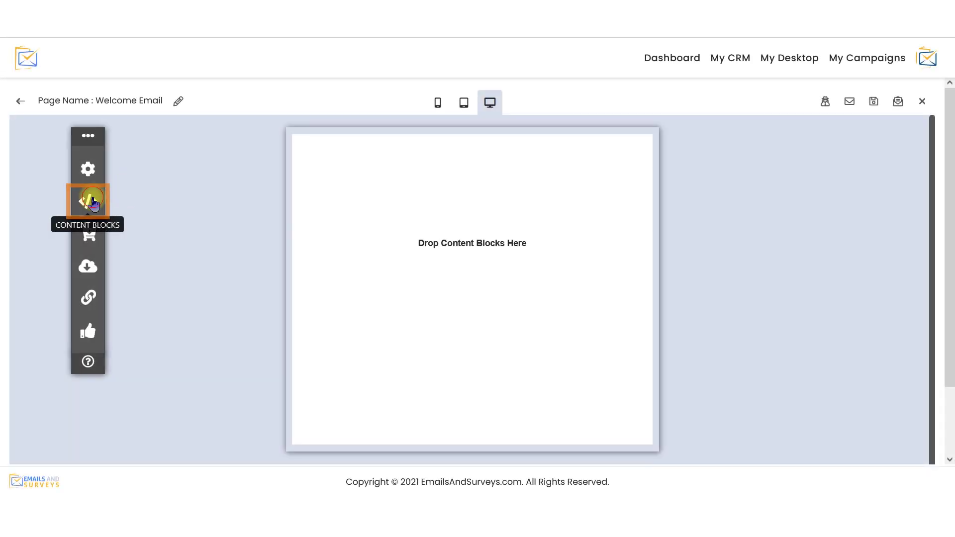
- Place an image content block at the top of the empty page
click(99, 202)
drag(213, 299, 356, 193)
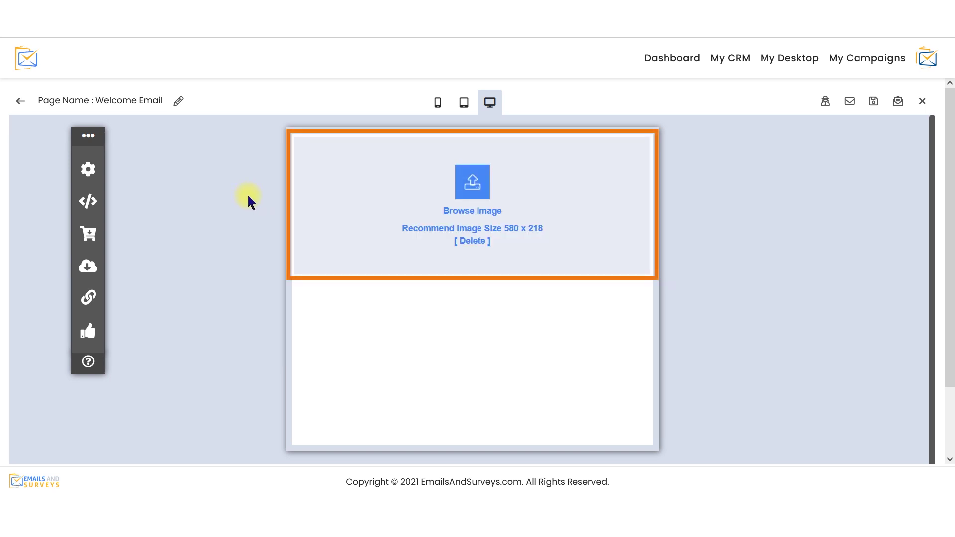